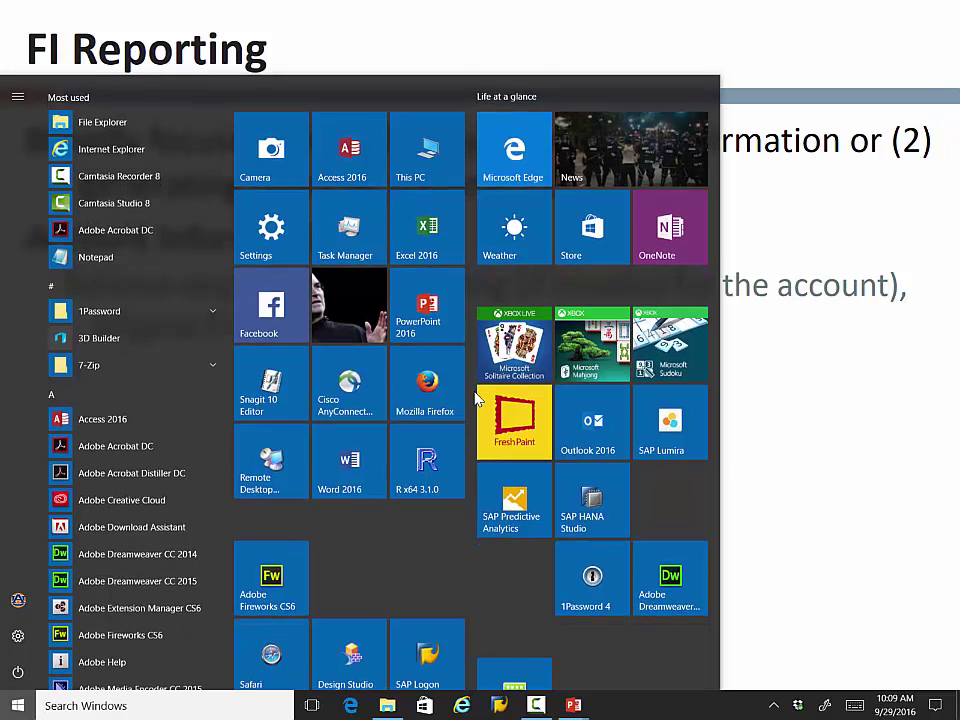
Search the Start menu for SAP Logon and launch it
text(s)
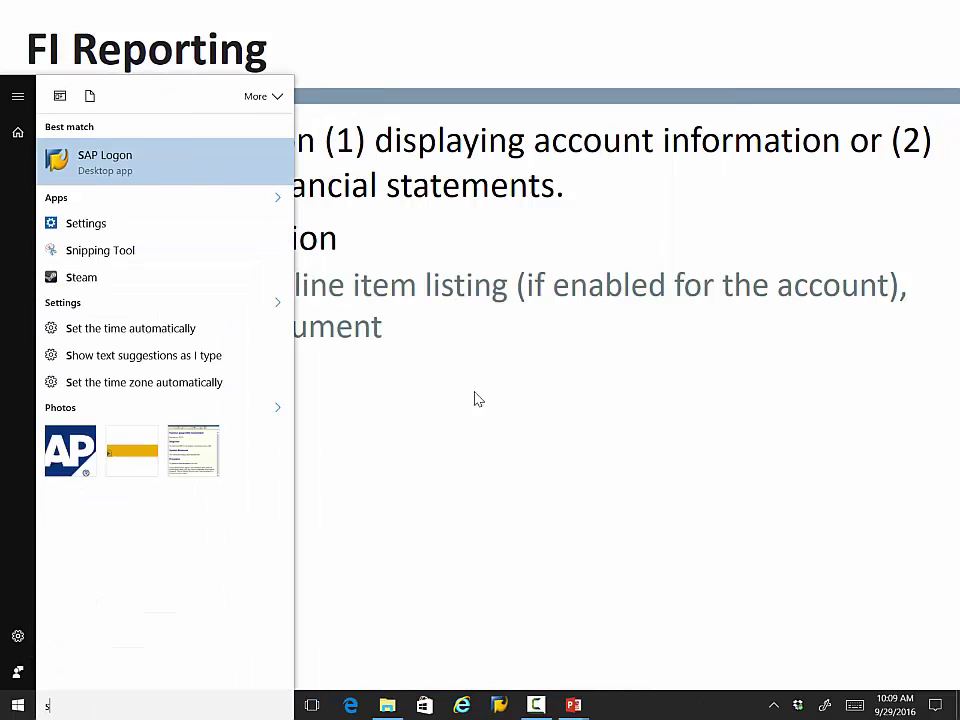
click(161, 158)
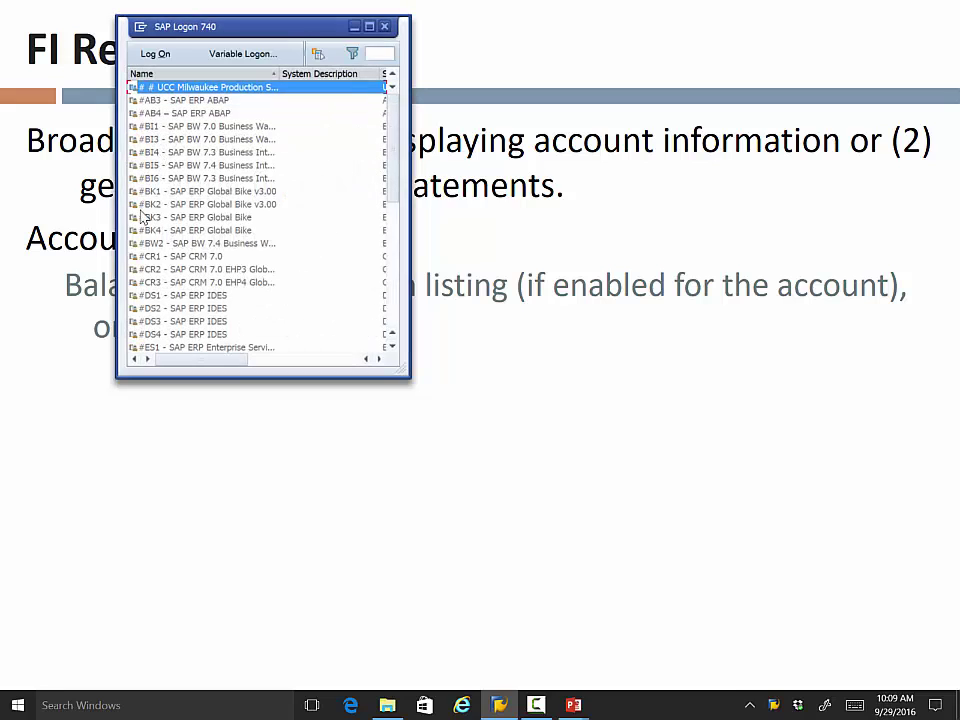
double_click(170, 216)
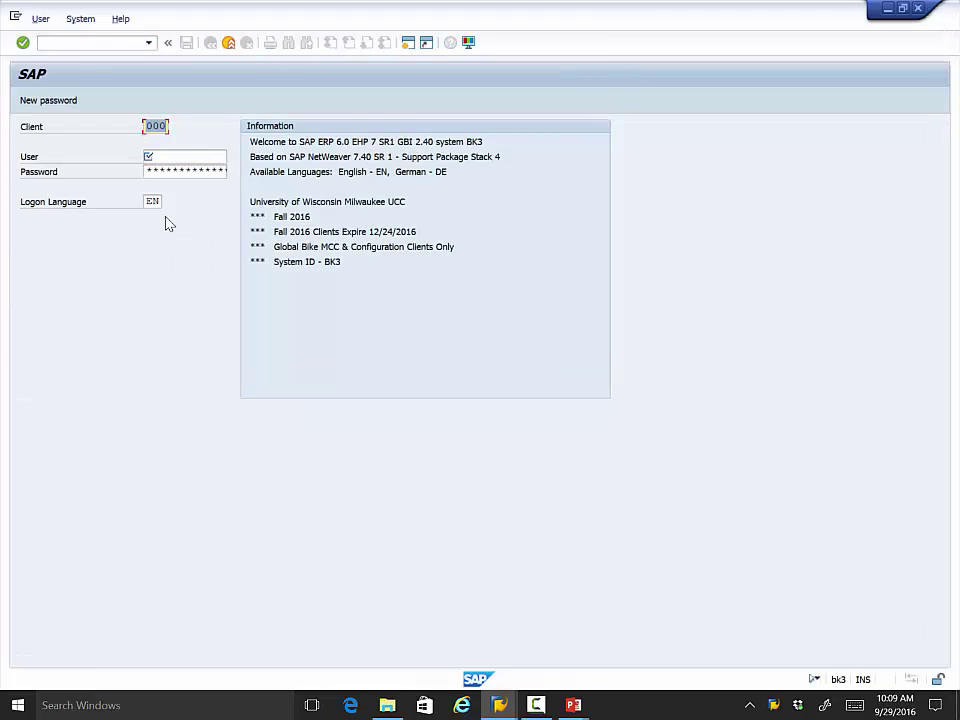
text(304)
key(Tab)
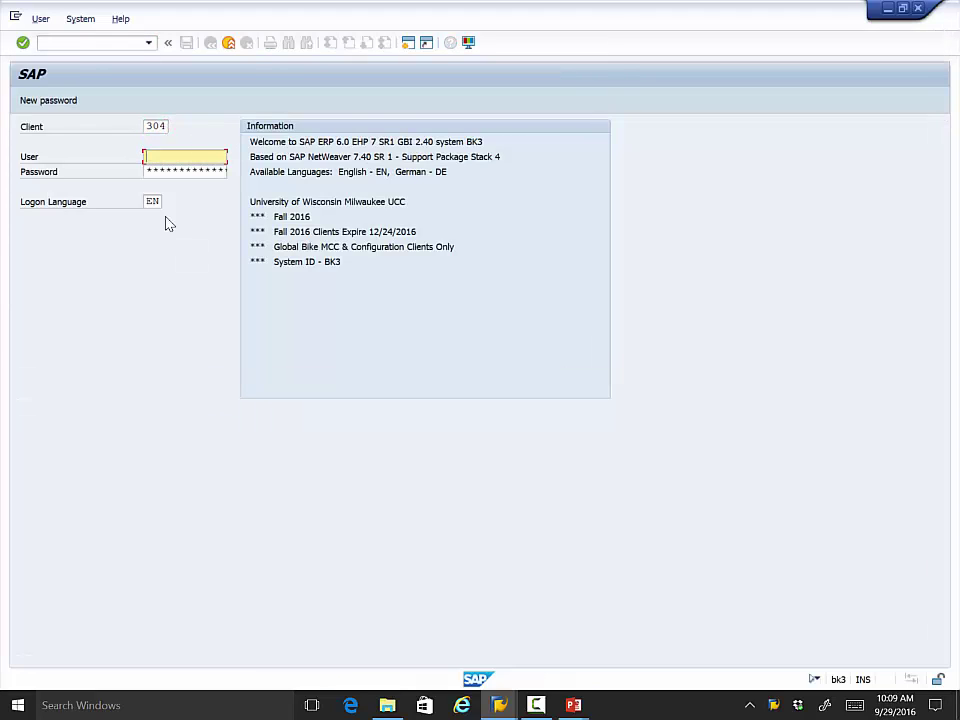
text(g)
key(Down)
key(Tab)
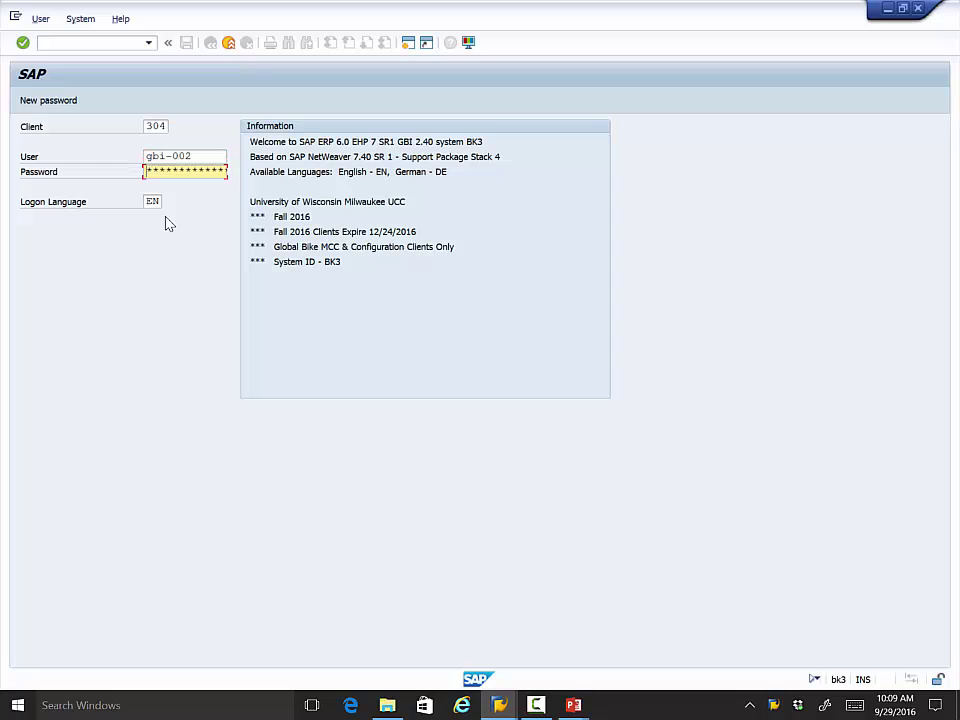
text(*******)
key(Return)
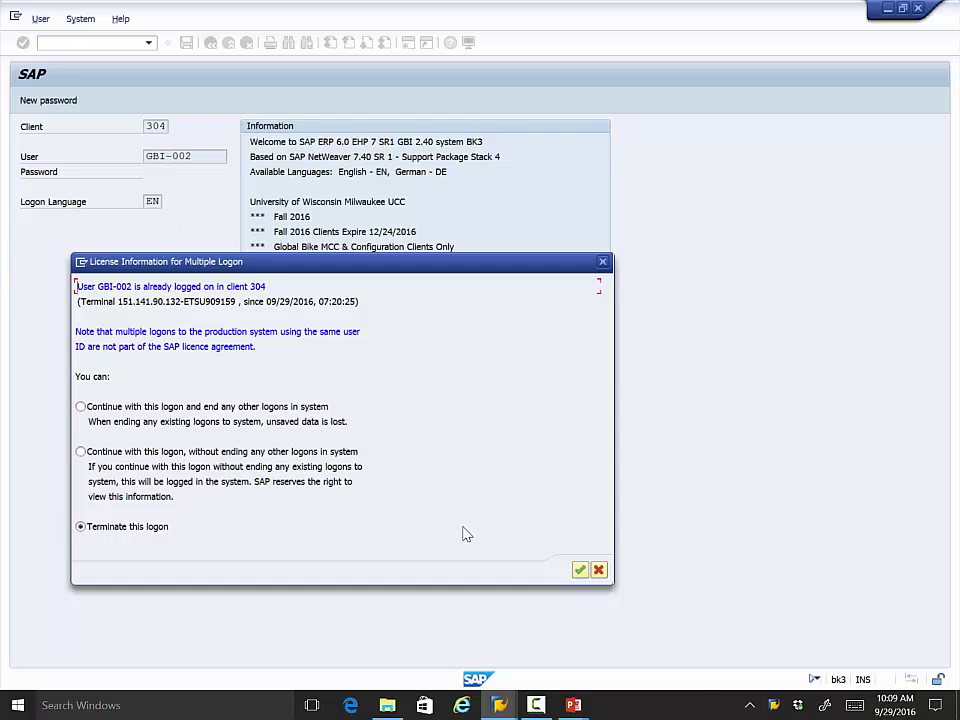
click(579, 569)
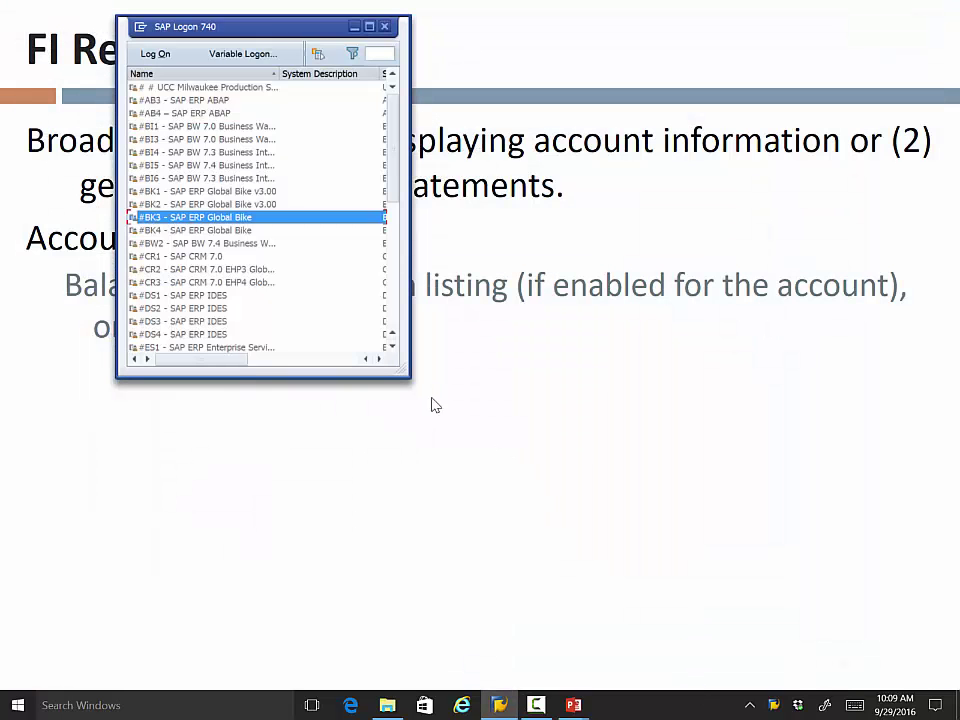
Log on to BK3 client 304 with the user ID and password, ending any other logon
double_click(180, 220)
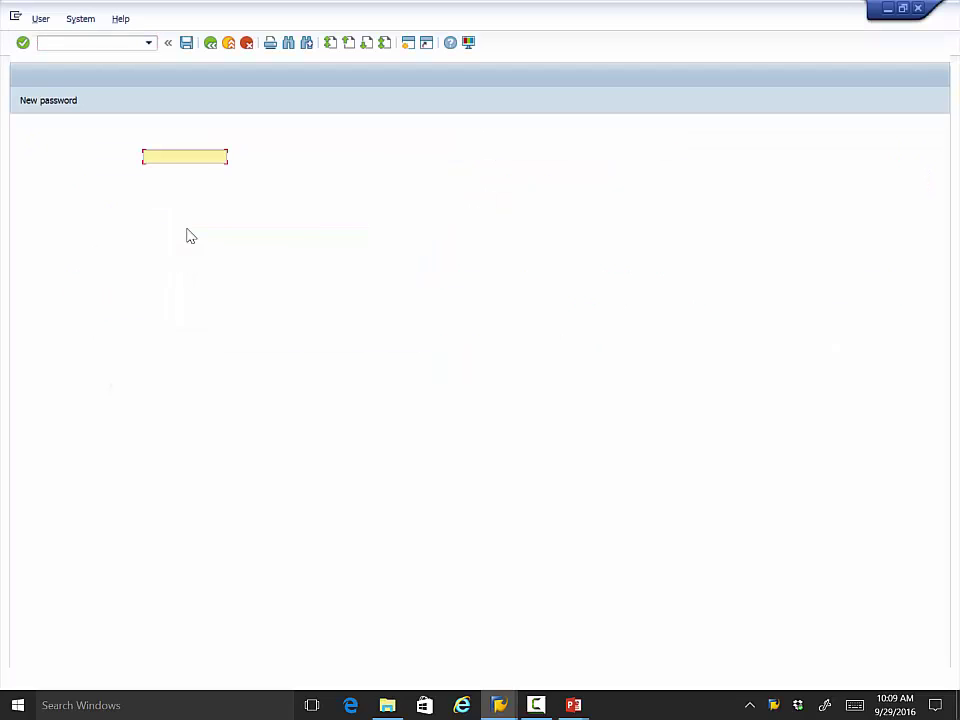
key(shift+Tab)
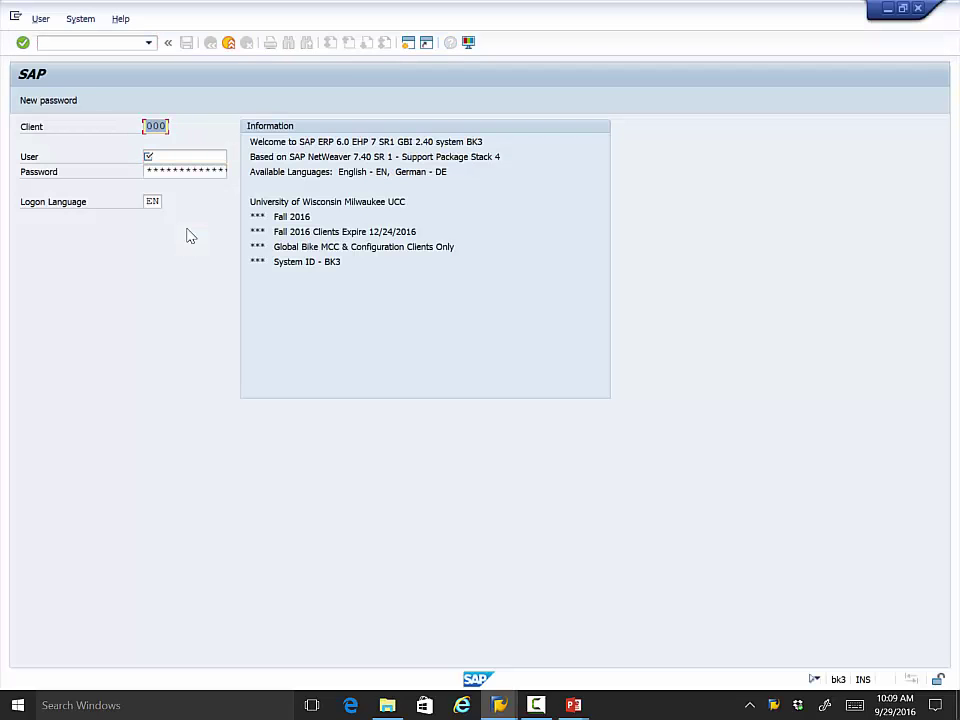
text(304)
key(Tab)
text(g)
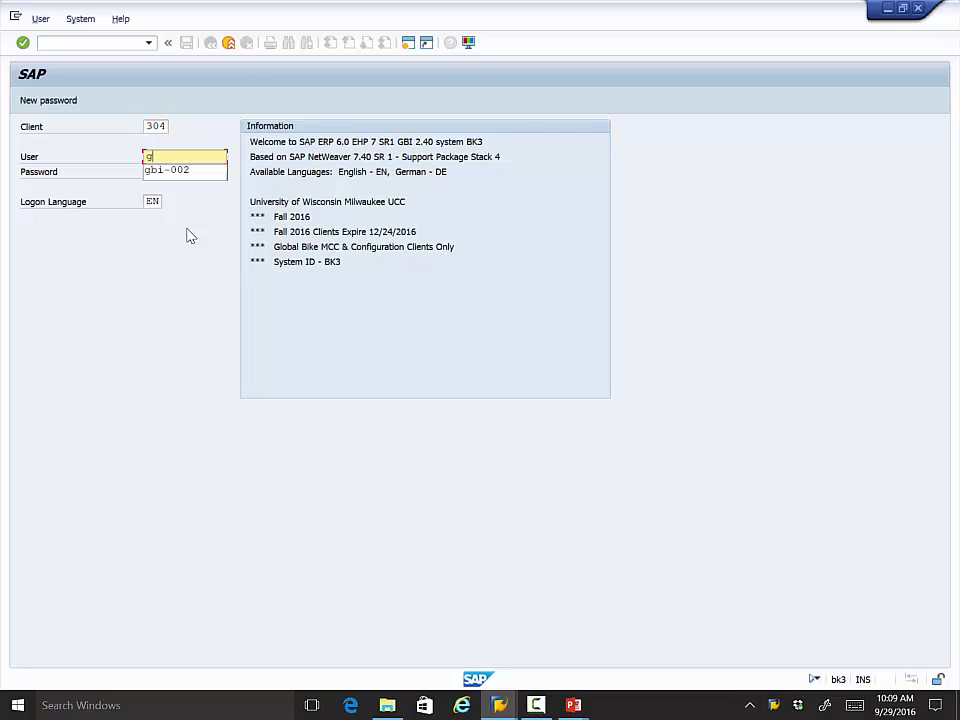
text(bi-002)
key(Tab)
text(****)
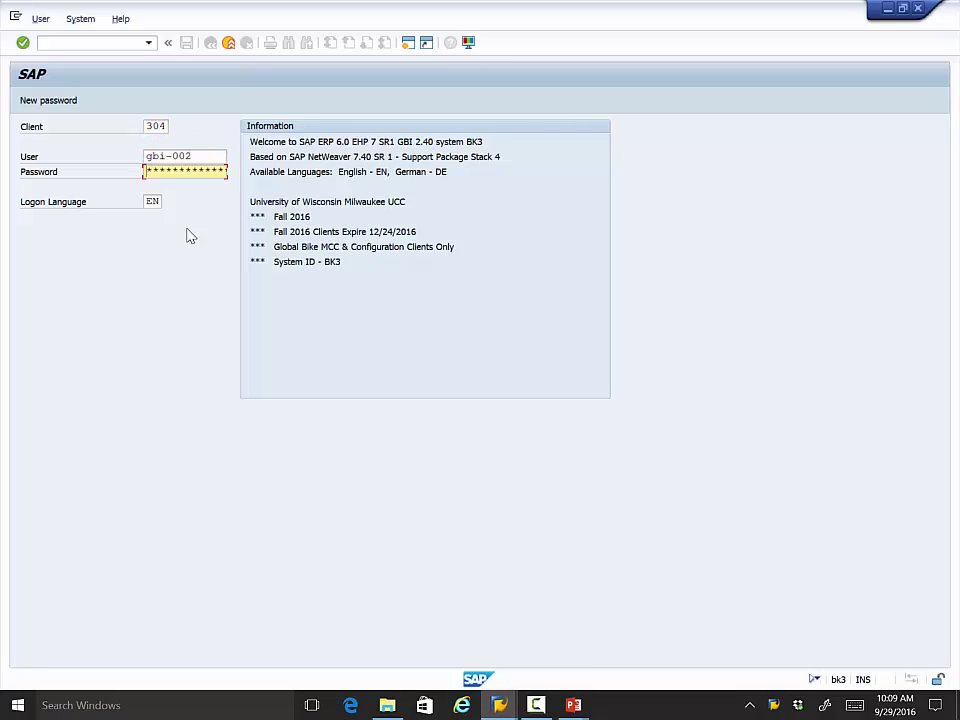
text(****)
key(Return)
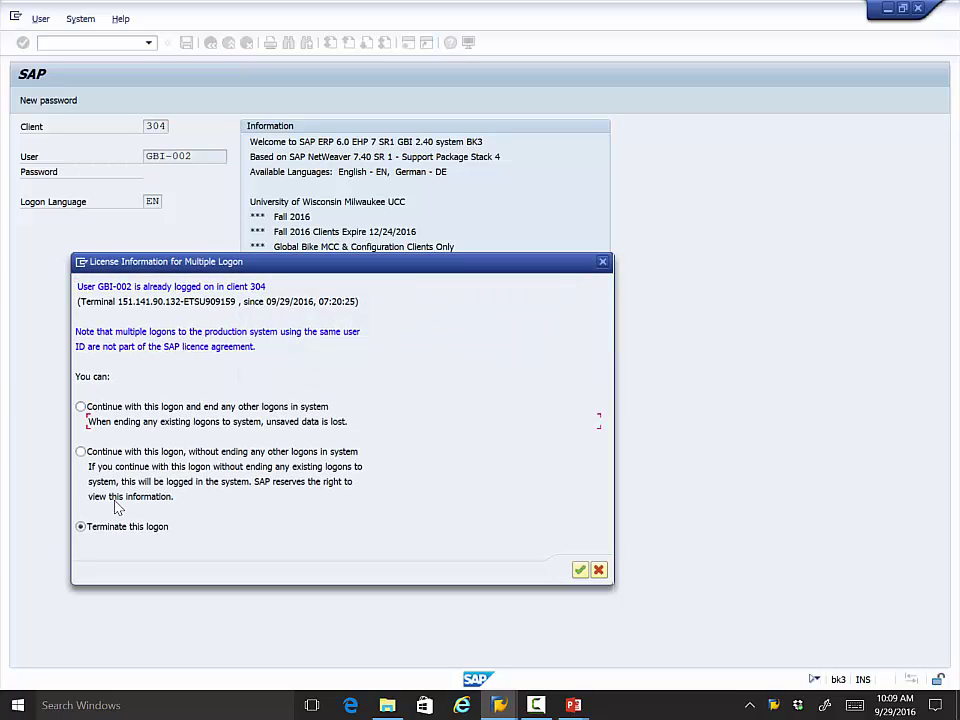
click(80, 406)
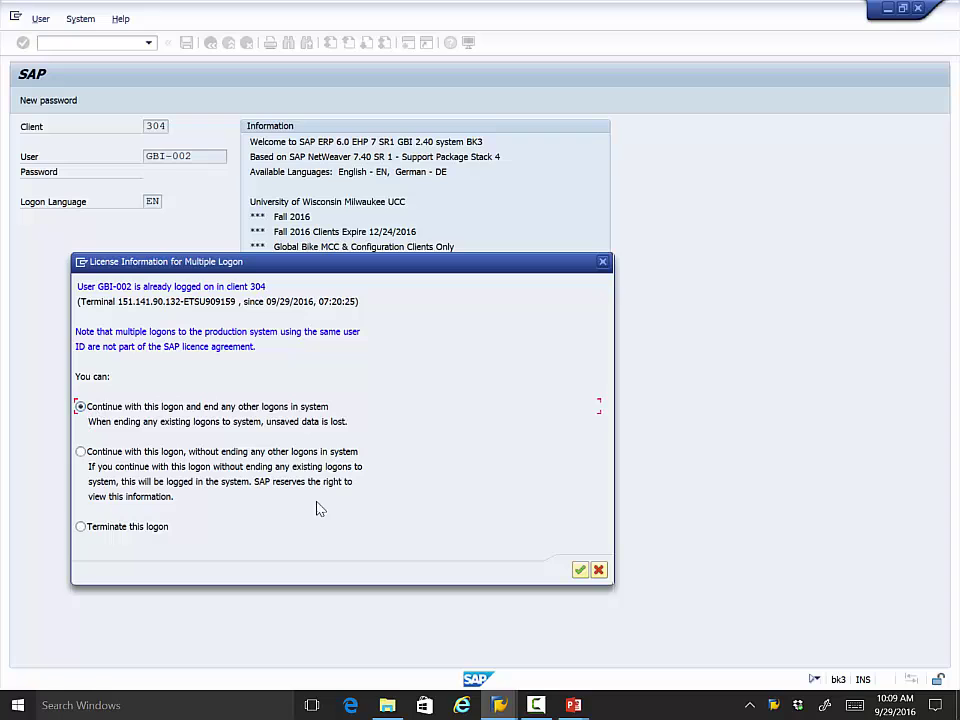
click(579, 570)
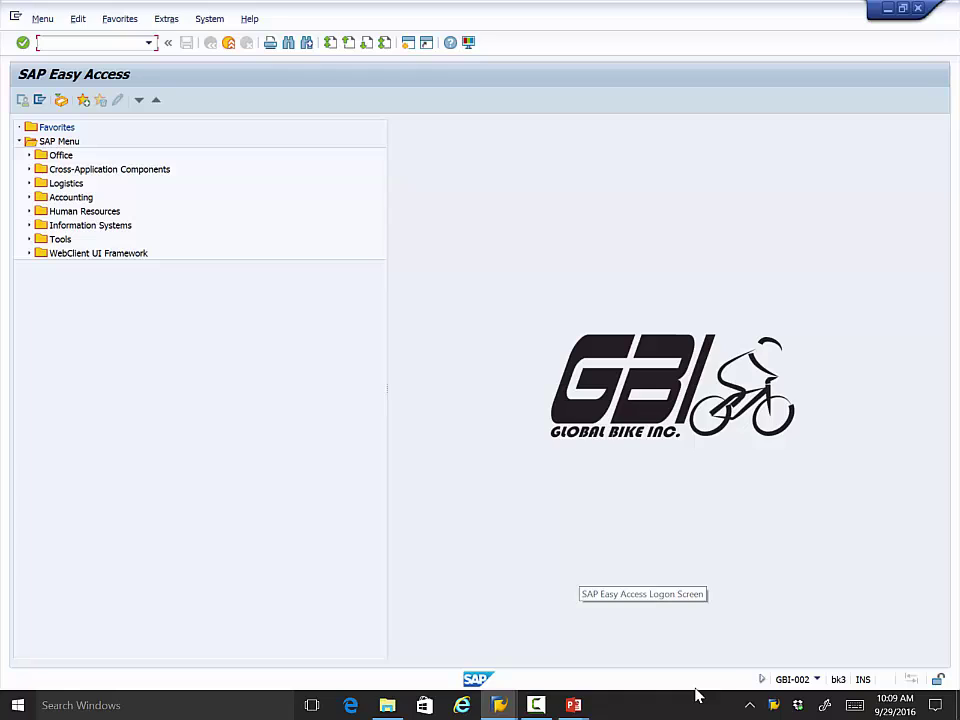
Run transaction FAGLB03 to reach the G/L Account Balance Display selection screen
text(fag)
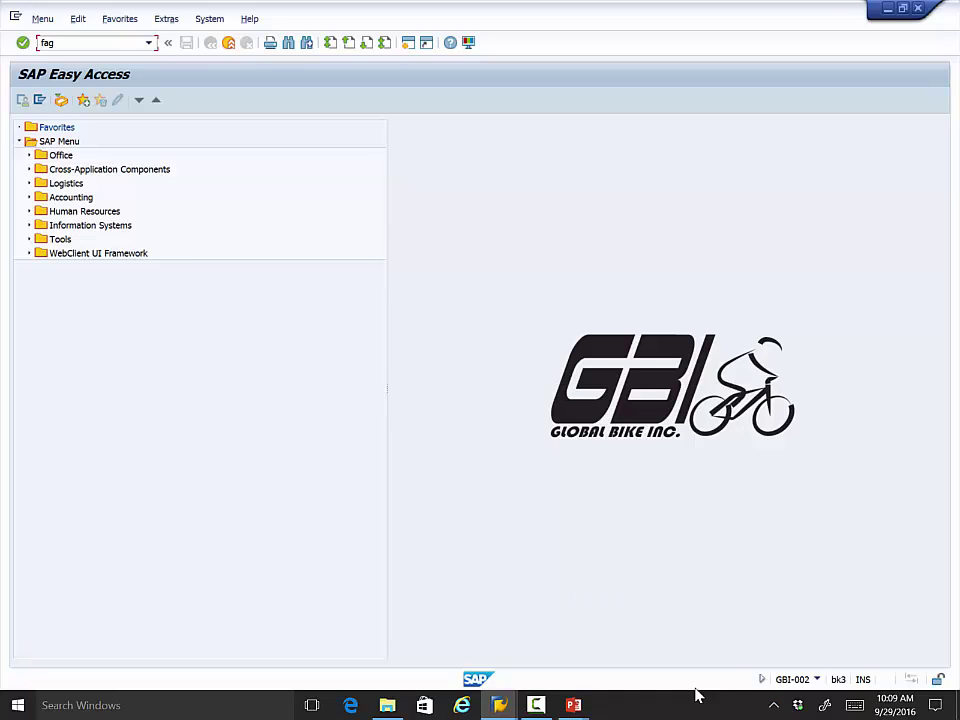
text(lb03)
key(Return)
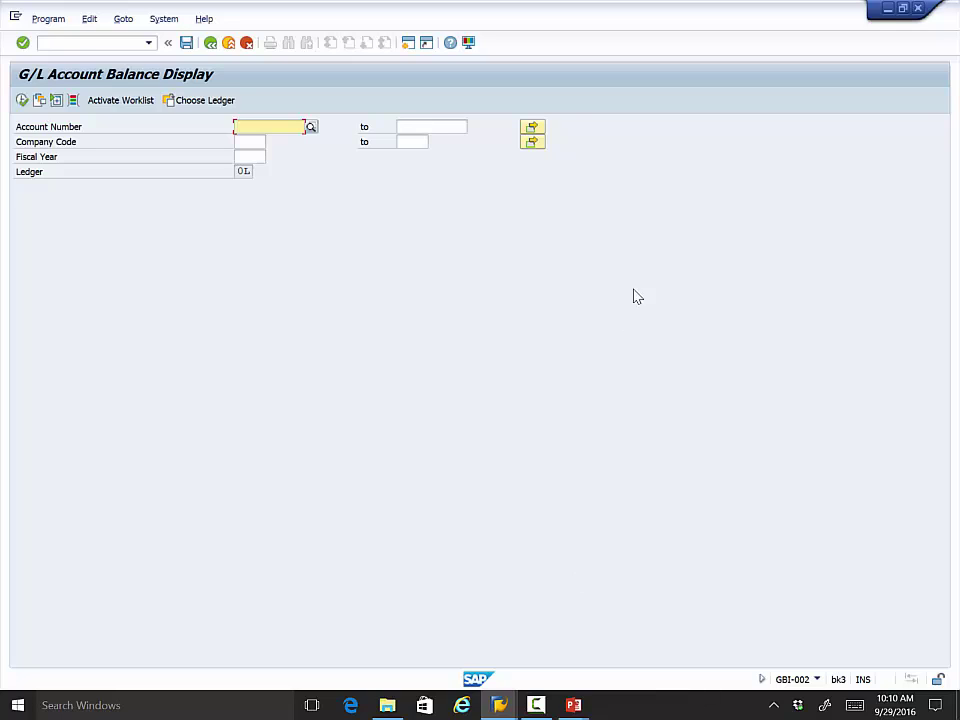
Pick Bank Account 100000 by searching accounts in chart of accounts GL02
click(308, 128)
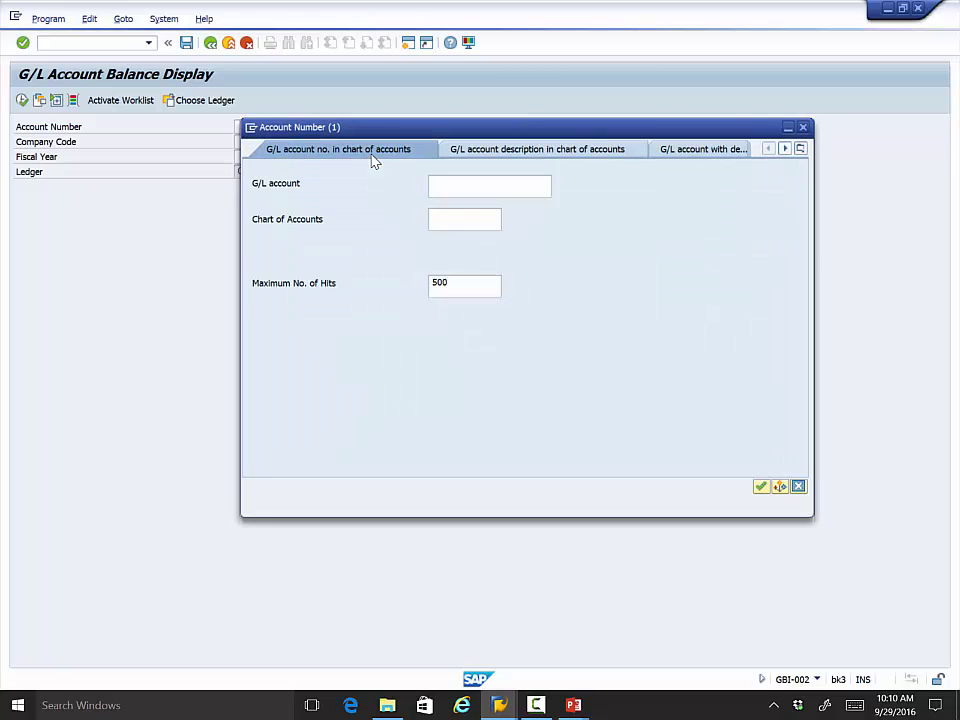
click(440, 222)
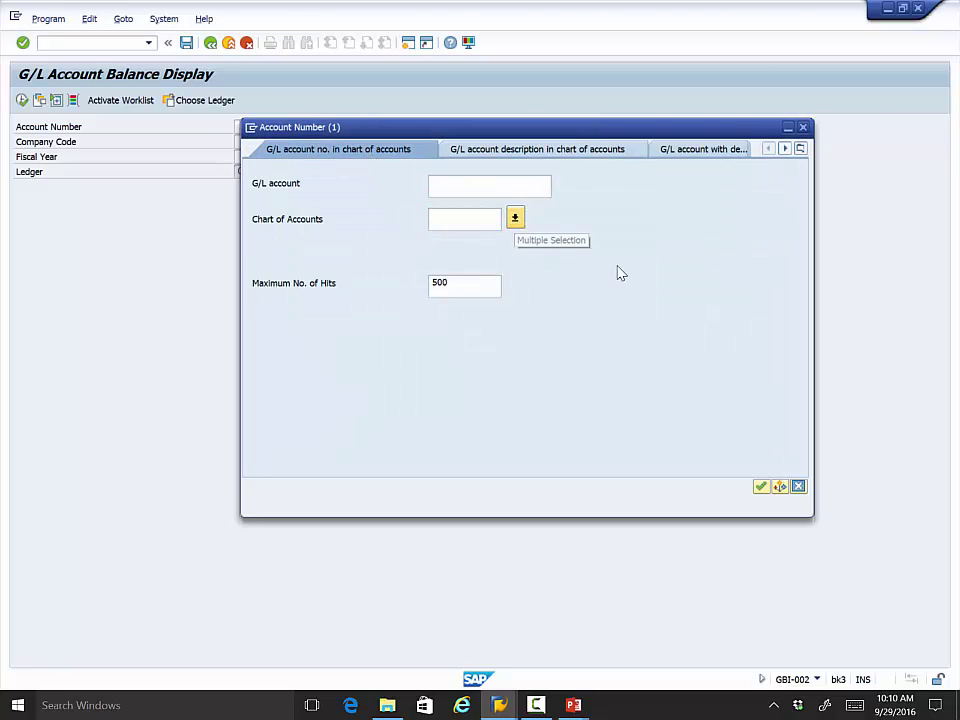
key(Return)
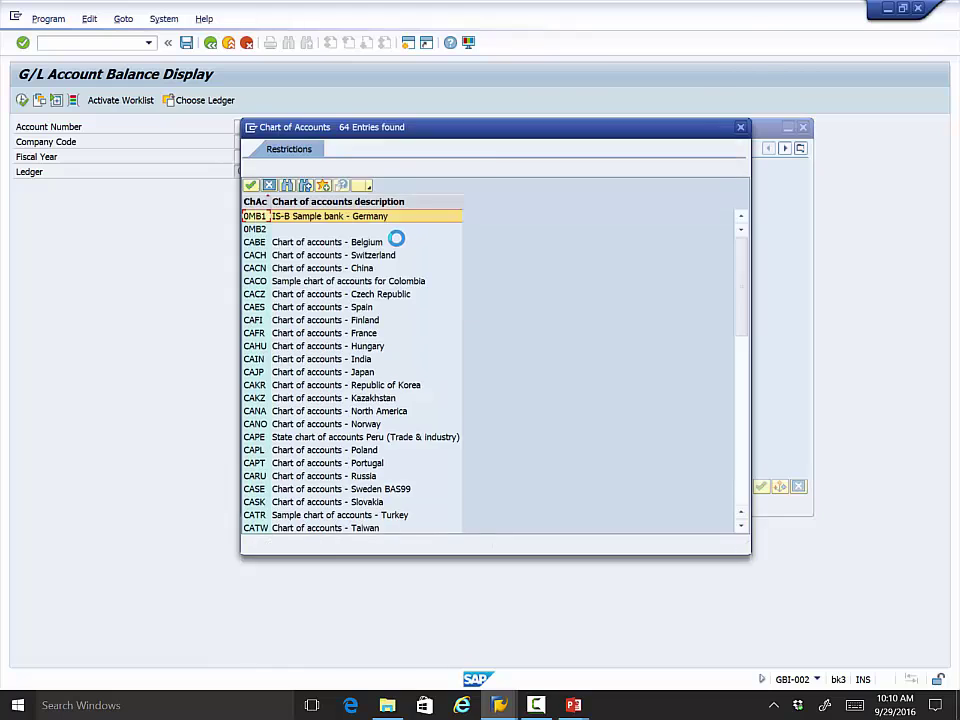
click(741, 452)
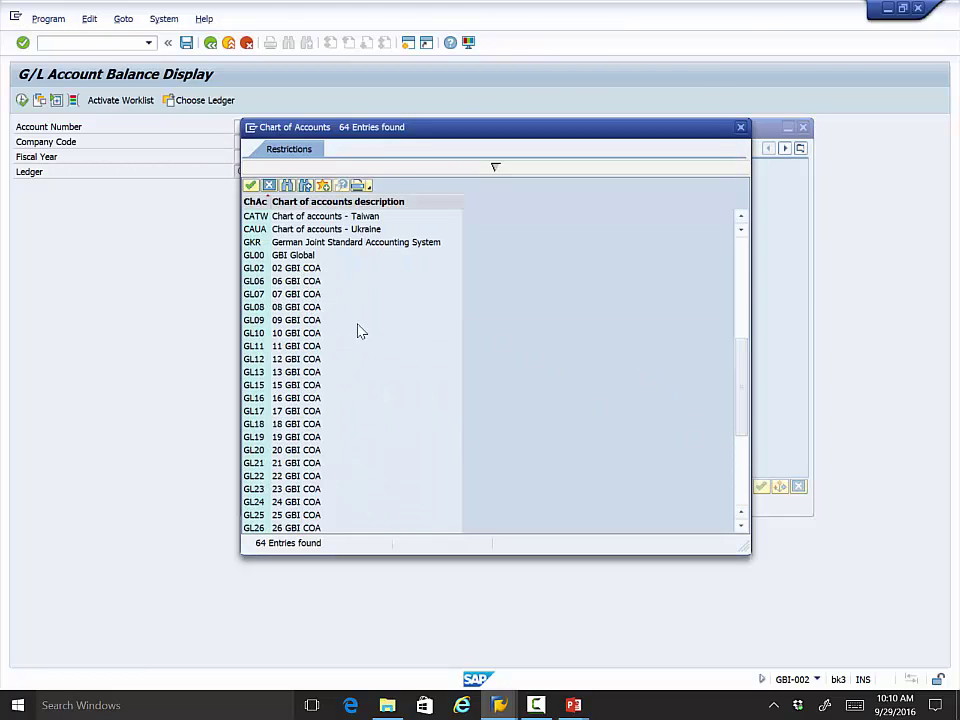
double_click(296, 269)
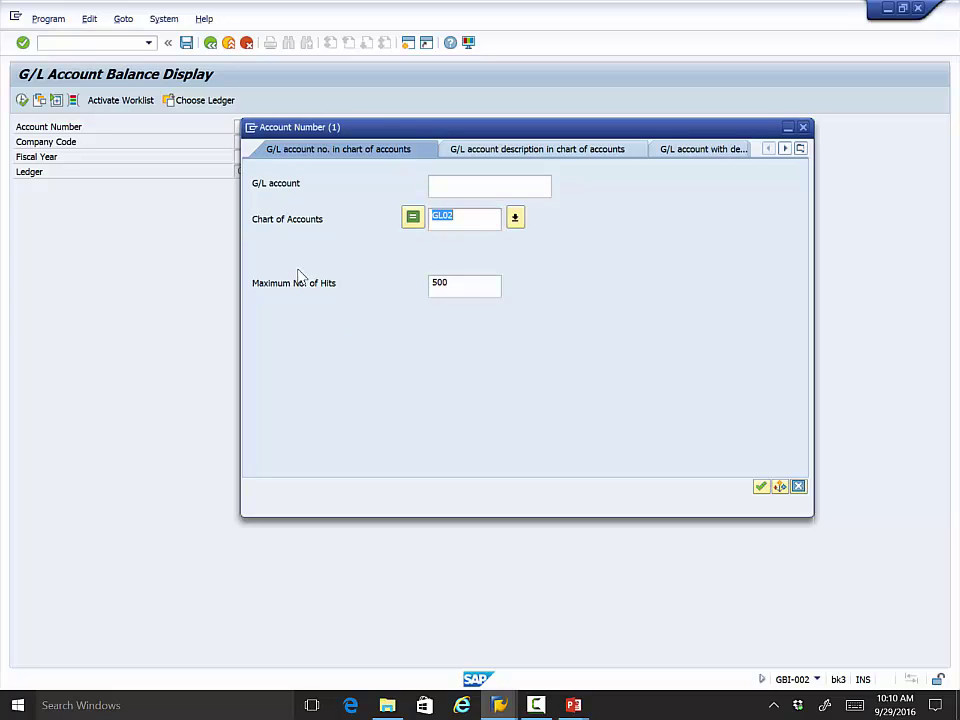
key(Return)
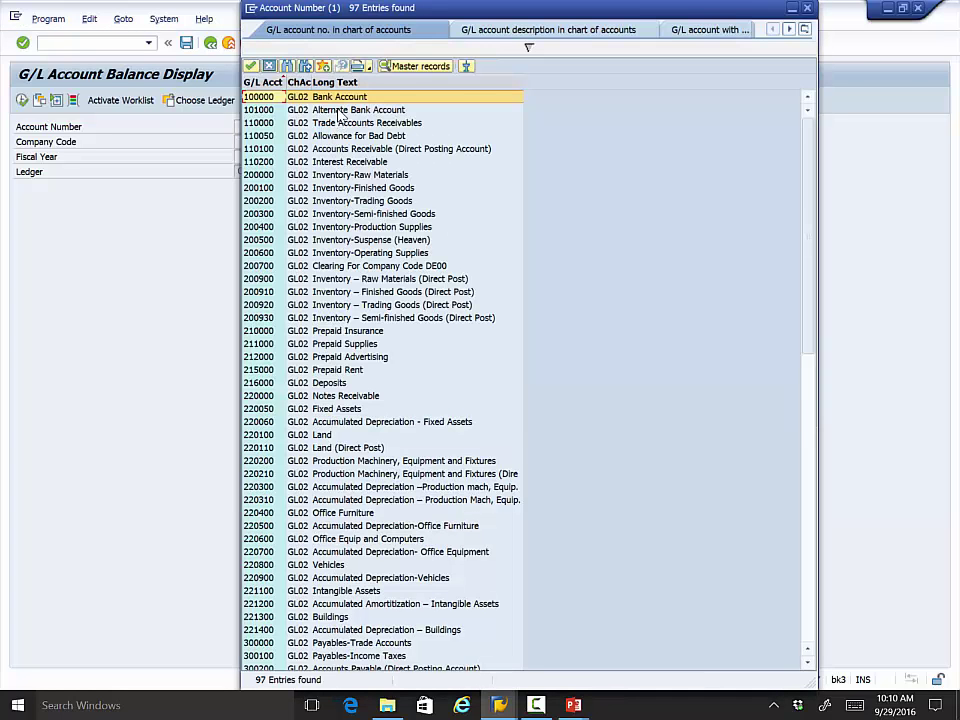
double_click(278, 122)
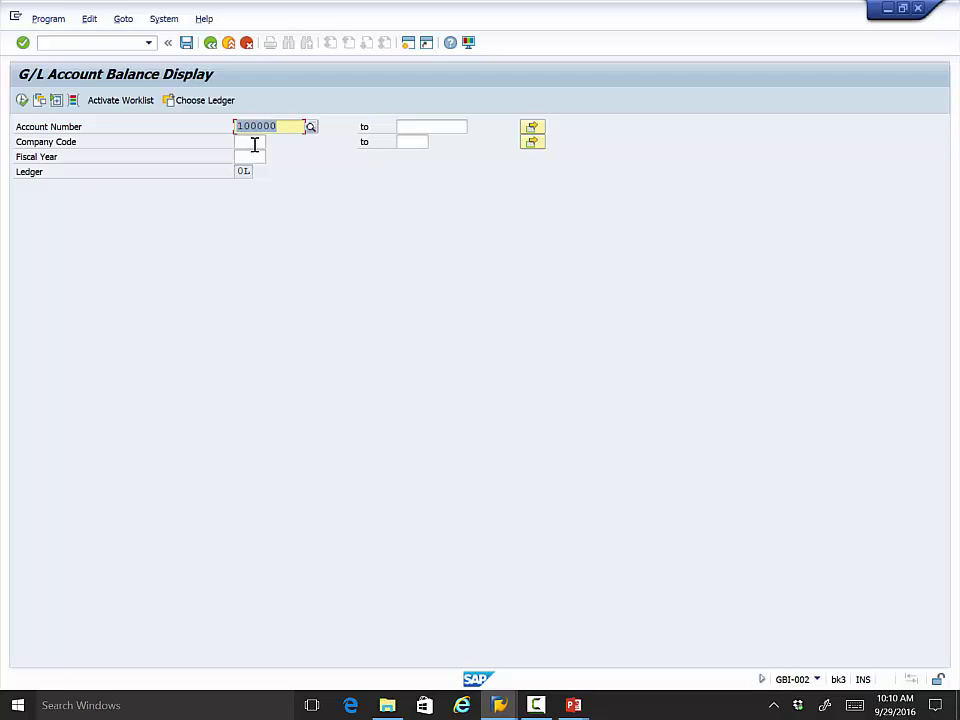
Set company code US02 and fiscal year 2016, then confirm the criteria
click(255, 142)
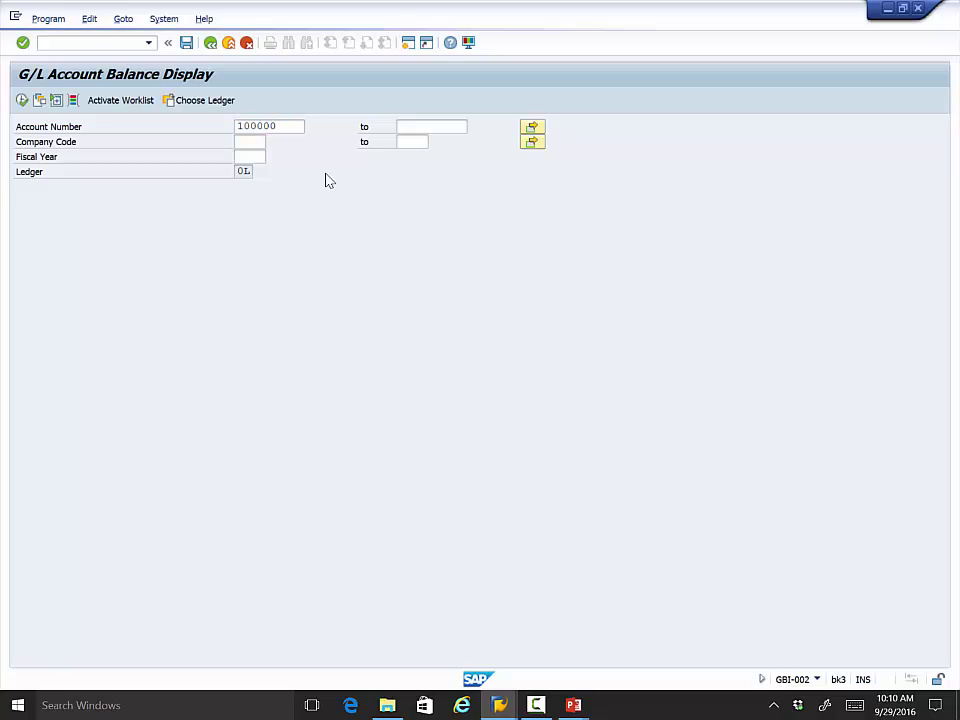
key(F4)
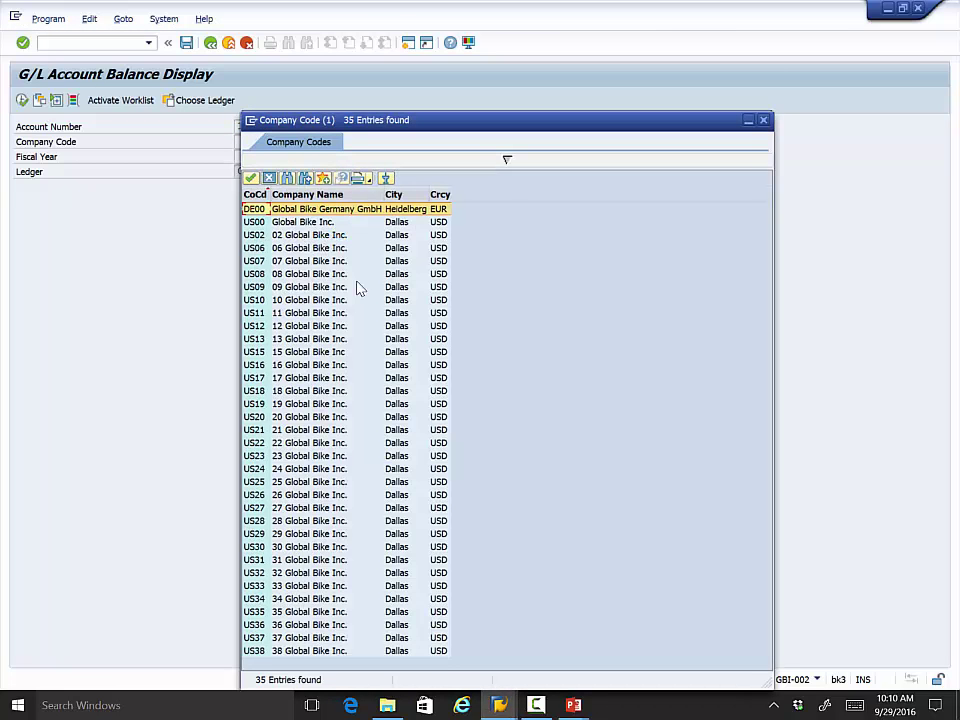
double_click(300, 234)
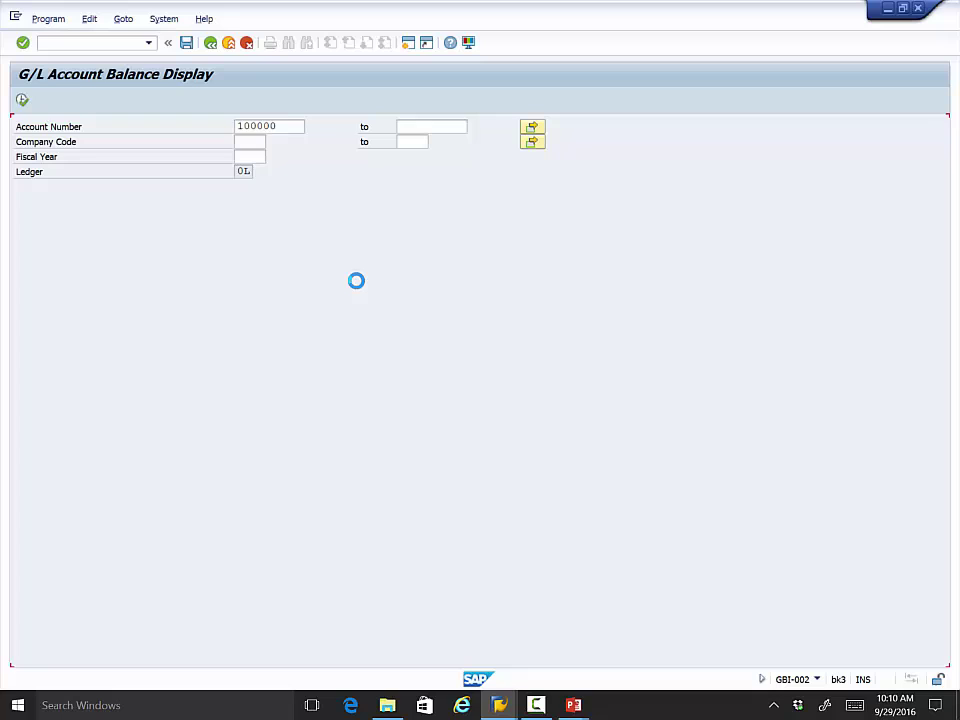
click(260, 157)
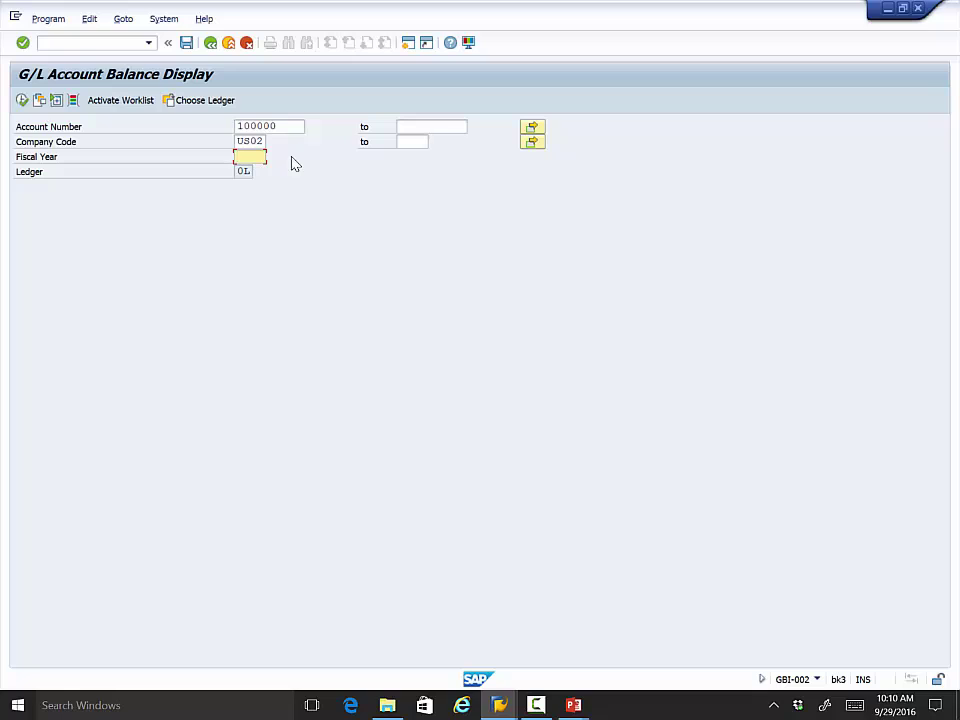
text(2016)
key(Return)
Execute the report to list account 100000's 2016 balances by period, period 8 at 185,164.00 USD
key(F8)
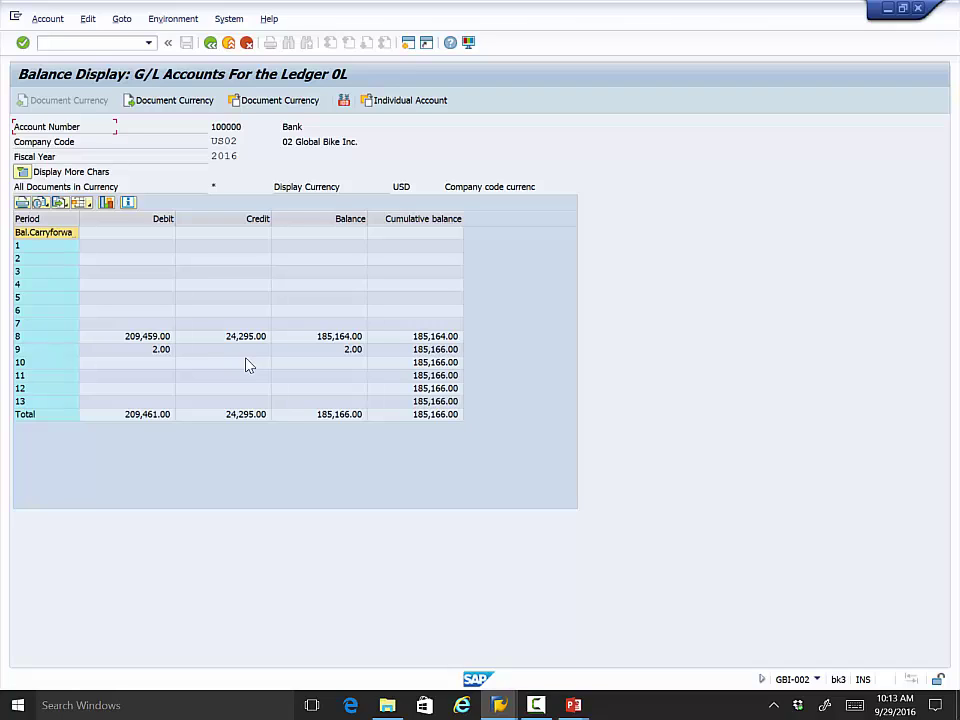
Open the period 8 line items for account 100000 and mark the 745.00 item
click(272, 338)
key(F2)
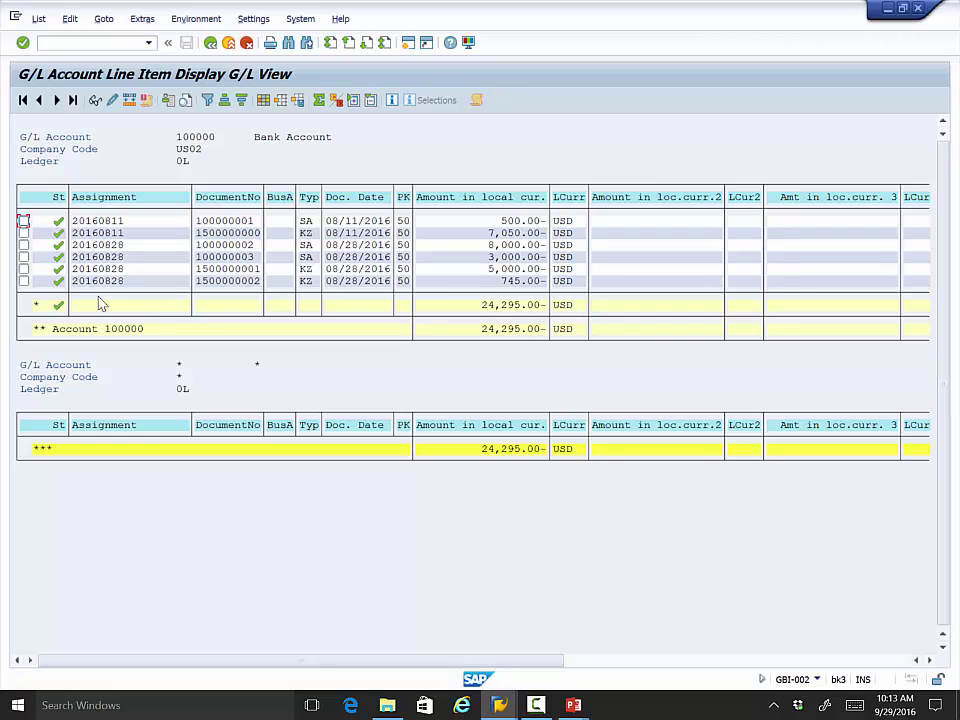
click(23, 282)
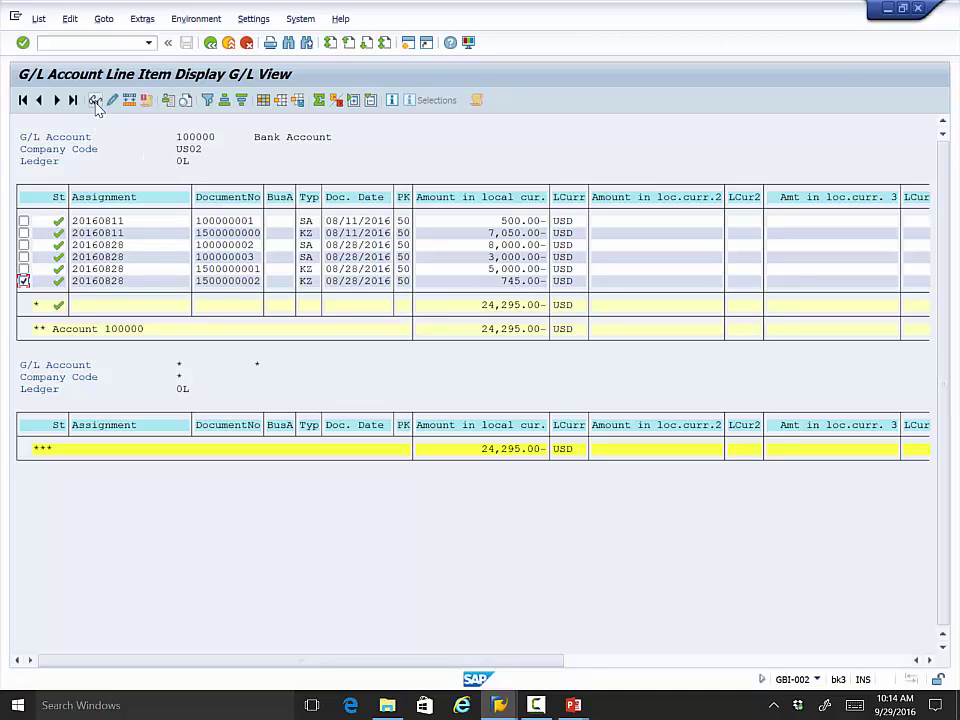
click(95, 101)
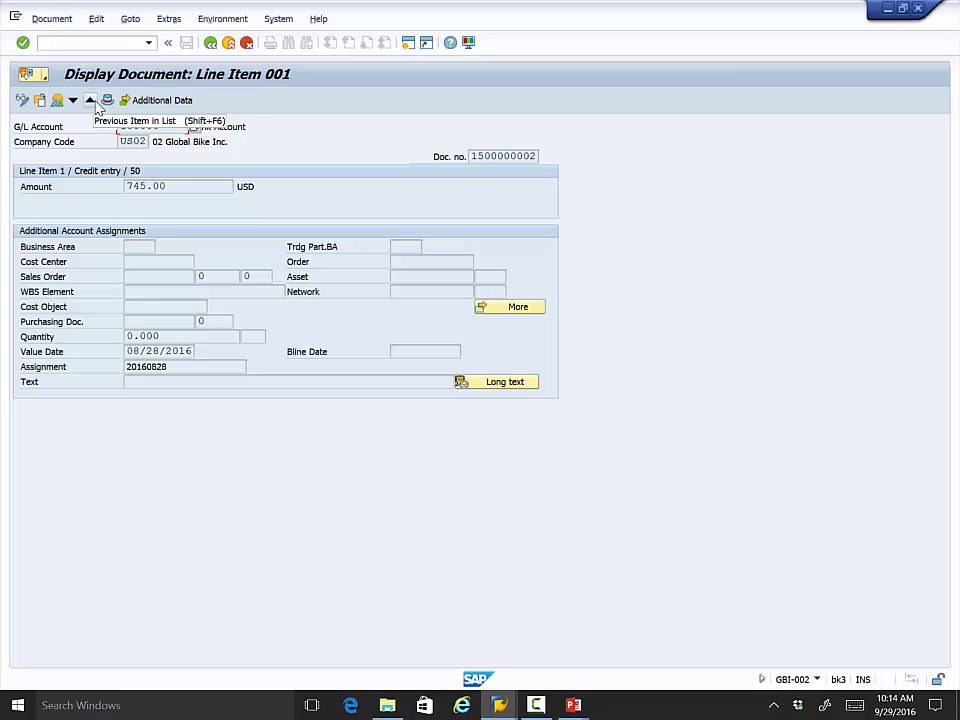
key(F5)
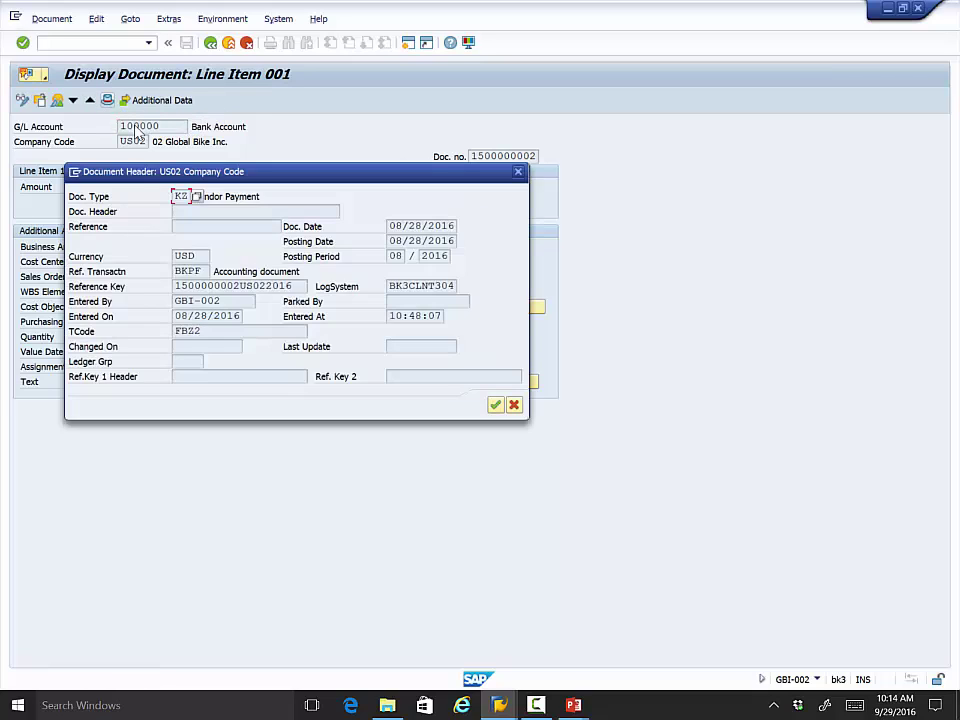
click(497, 406)
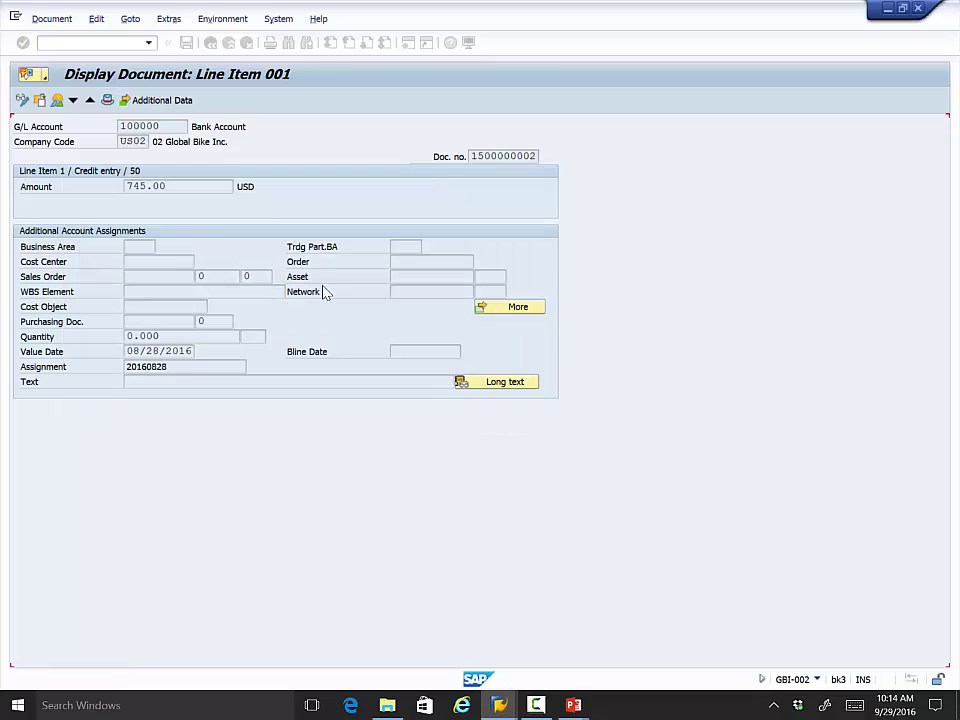
click(58, 101)
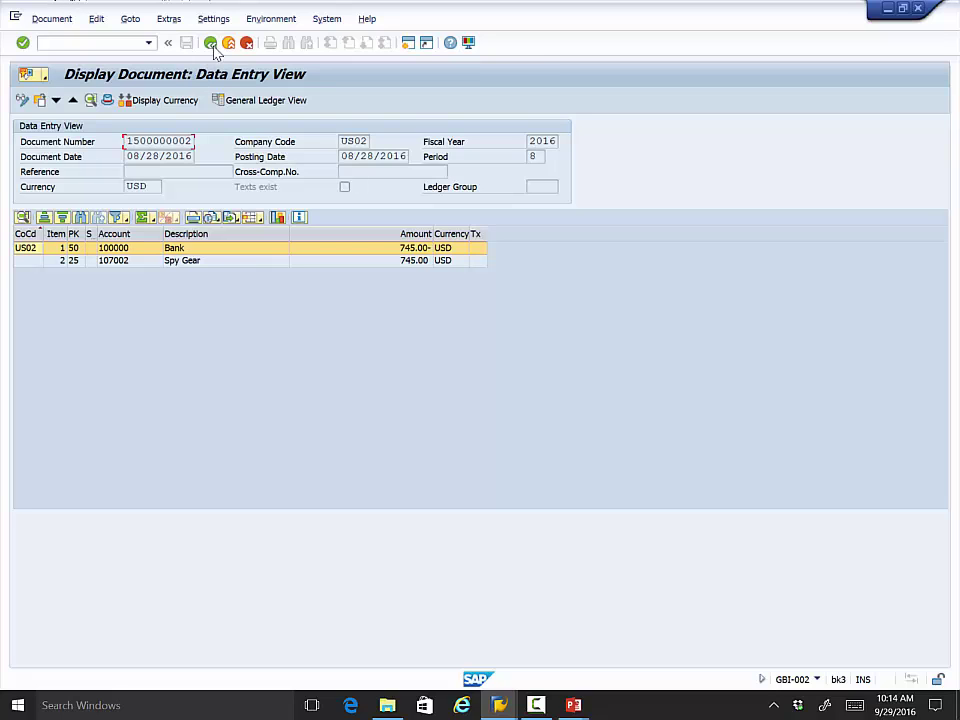
Go back to the period balances and return to the PowerPoint FI Reporting slideshow
key(F3)
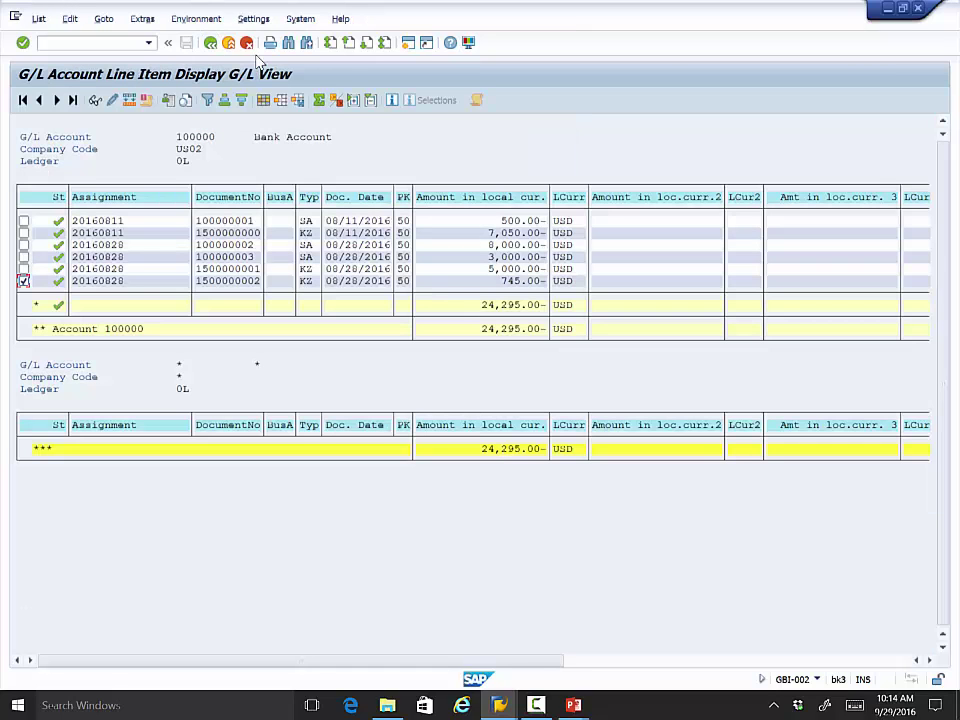
key(F3)
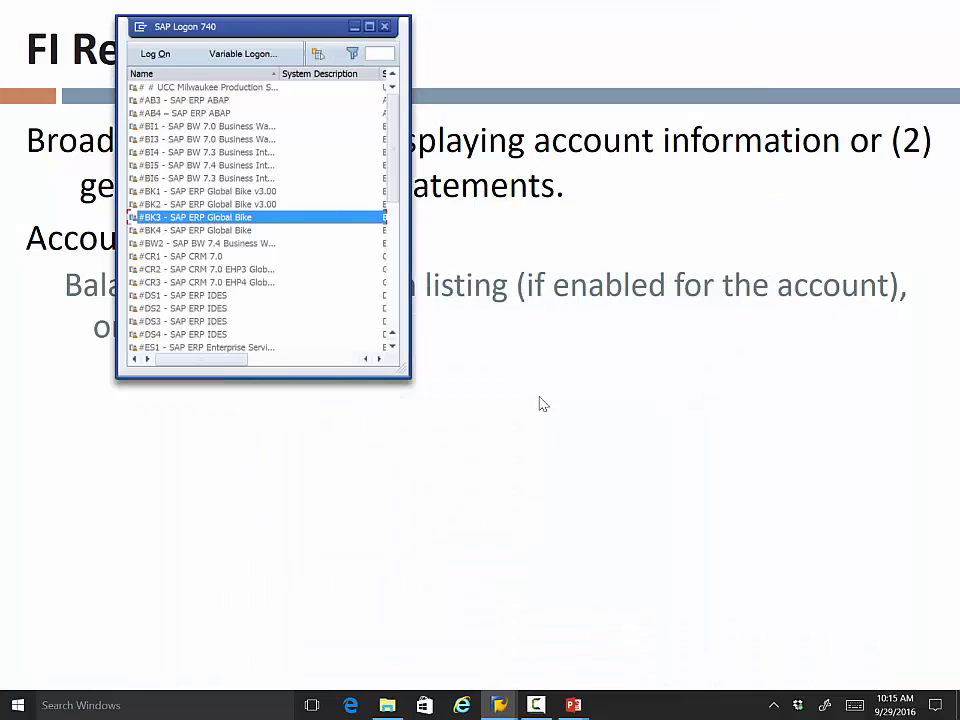
click(542, 403)
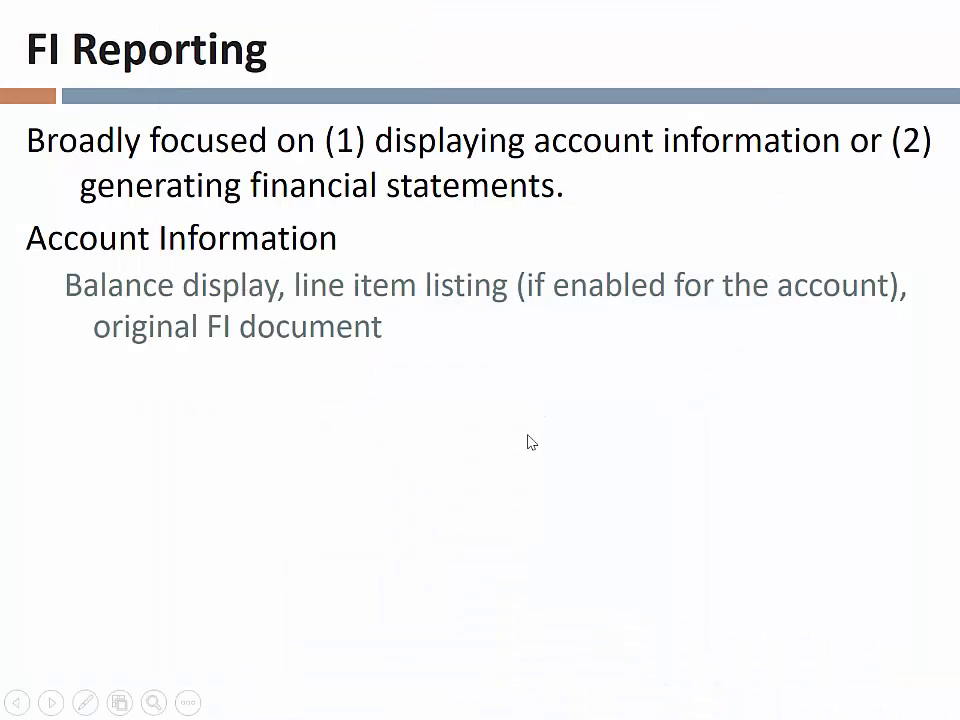